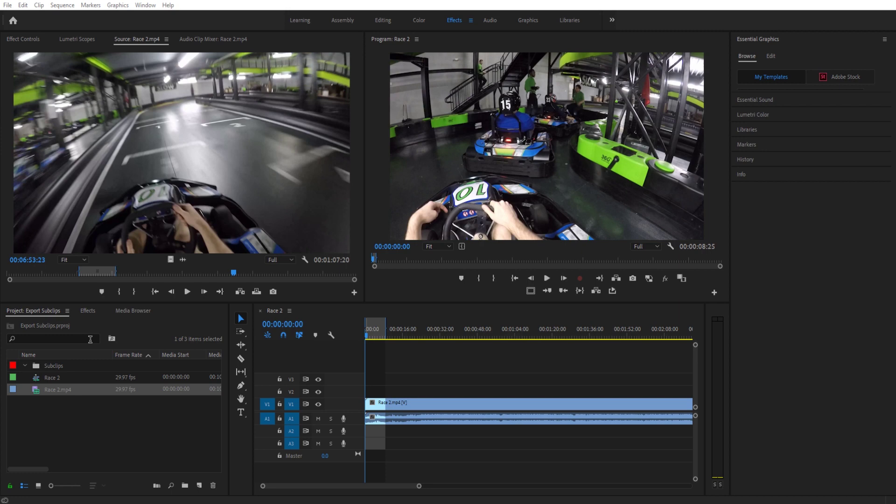
Try sliding the marked In/Out range along the Race 2.mp4 source clip and scrub its footage to 00:01:23:13.
drag(98, 269, 193, 265)
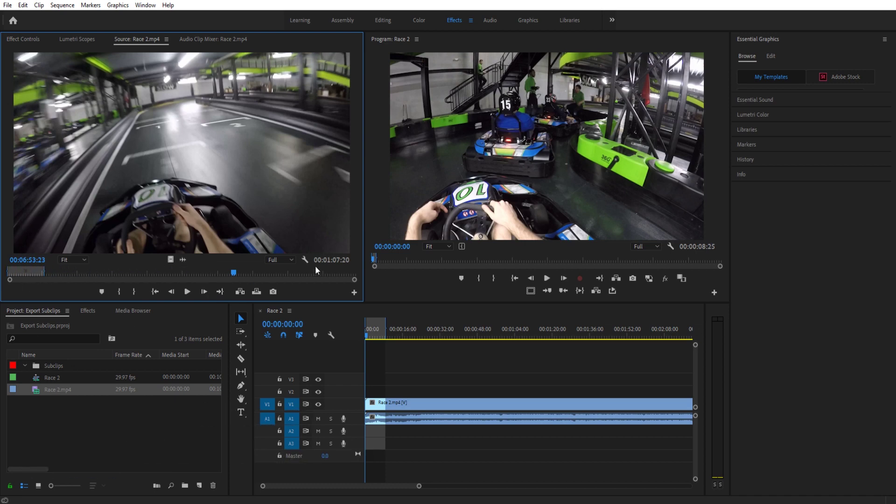
drag(249, 280, 11, 282)
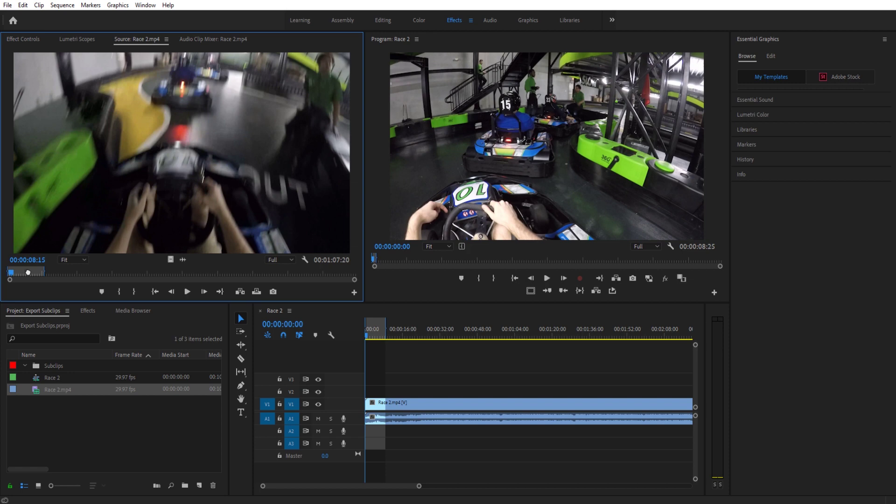
drag(25, 272, 102, 272)
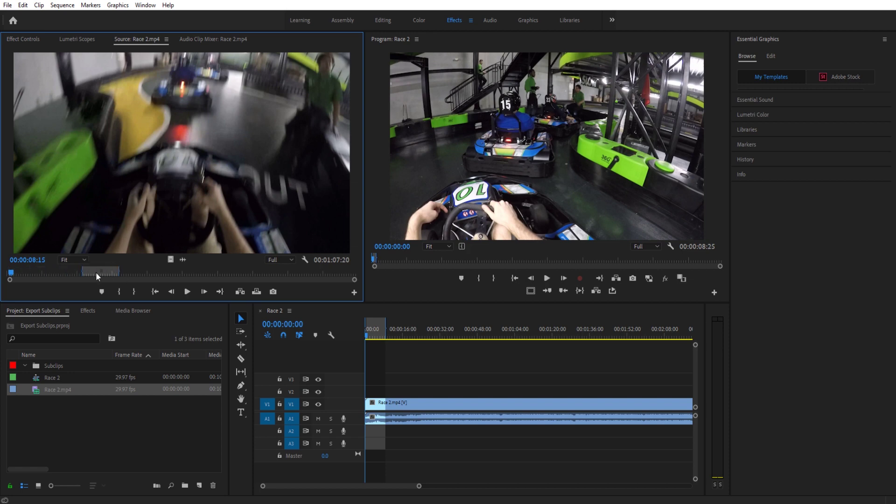
click(52, 273)
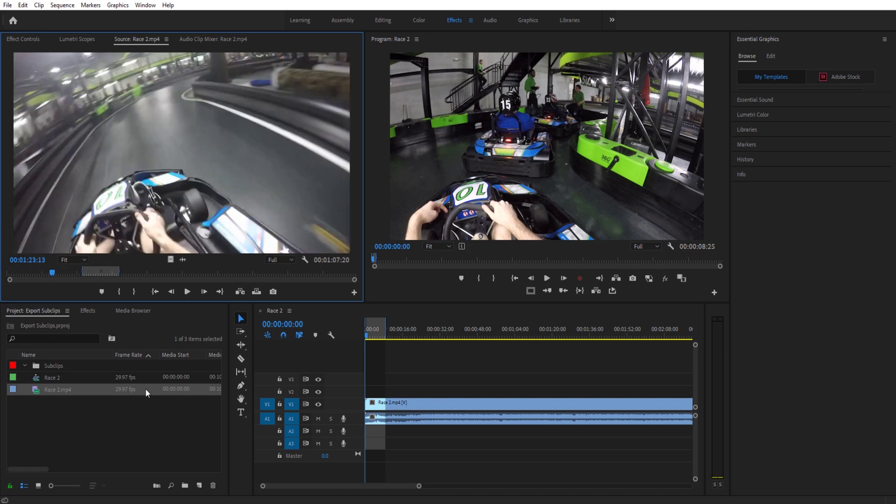
click(49, 391)
click(76, 402)
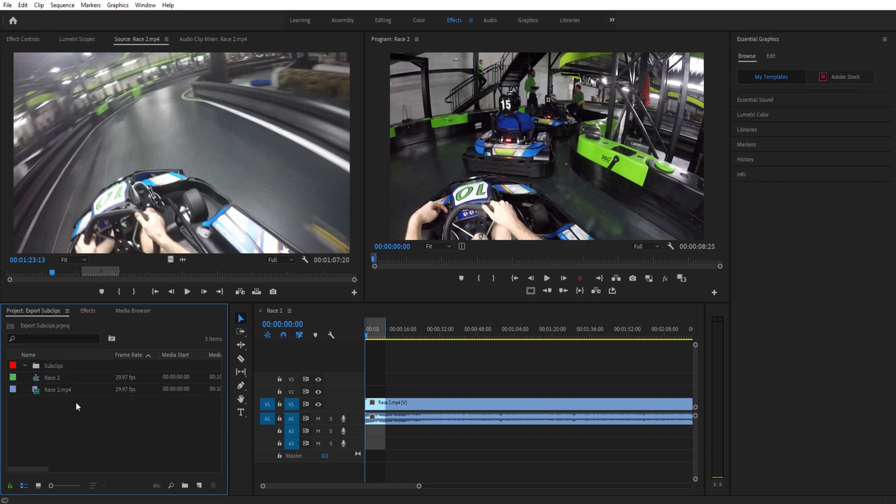
key(ctrl+i)
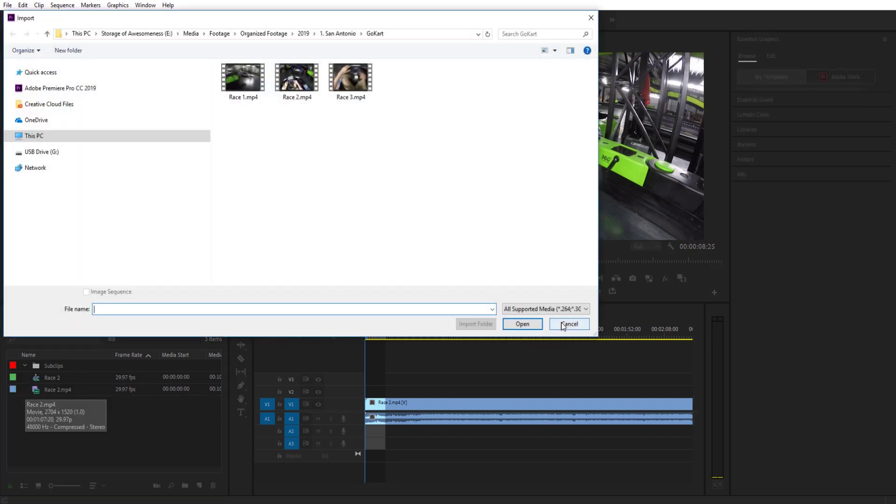
click(569, 323)
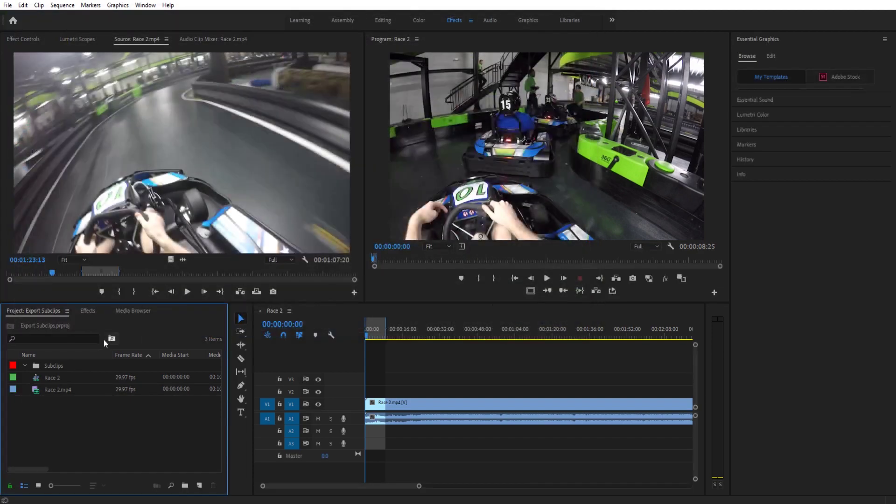
Mark a range in the Race 2.mp4 source clip with In at 00:03:31:04 and Out at 00:03:44:23.
click(38, 390)
click(75, 160)
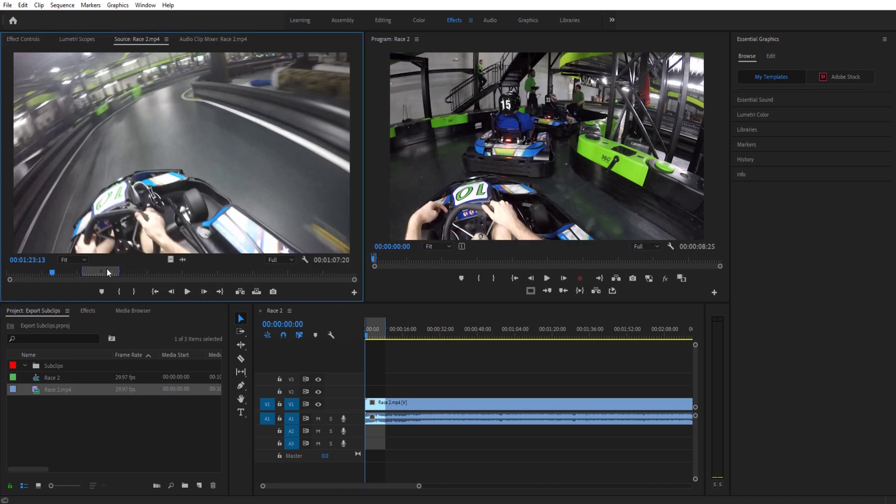
drag(99, 271, 80, 280)
click(120, 291)
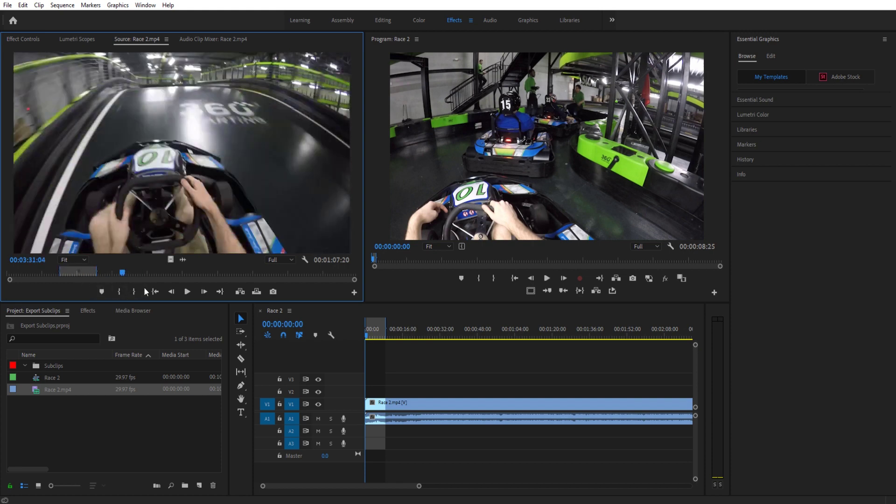
drag(124, 273, 132, 273)
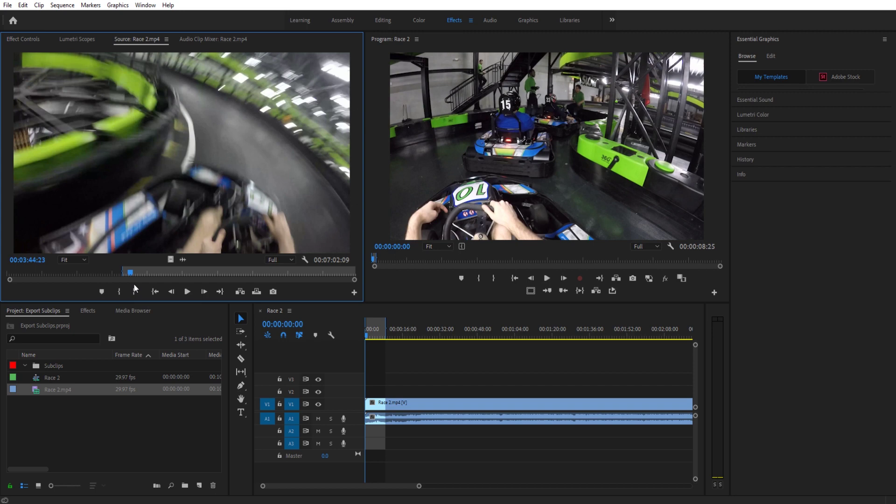
click(132, 284)
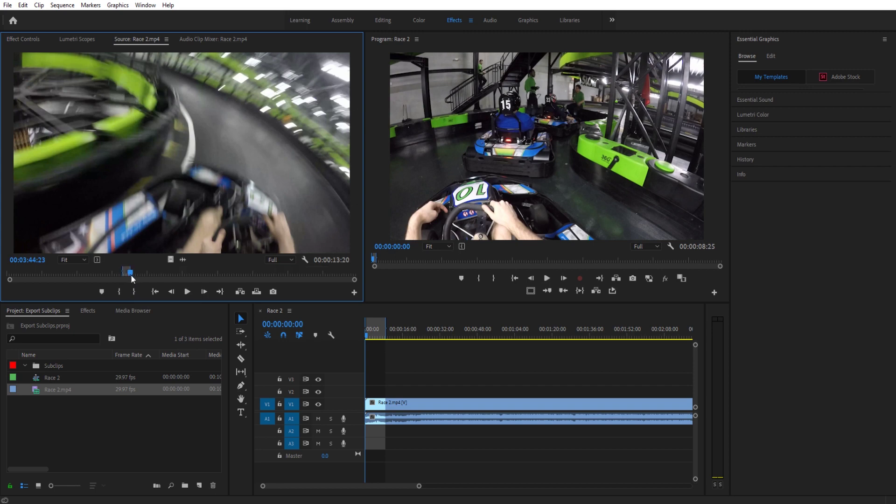
Make a subclip named "cool turn" from the marked range and move it into the Subclips bin.
key(ctrl+u)
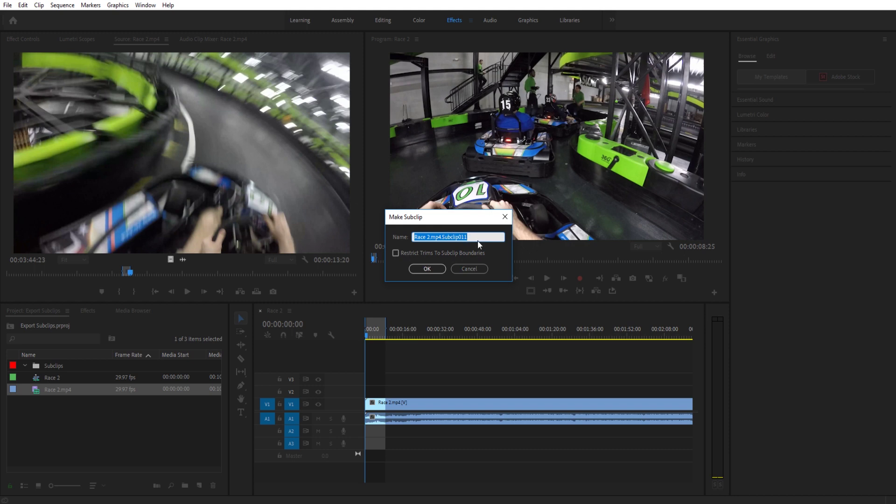
text(cool tun)
text(n)
key(Return)
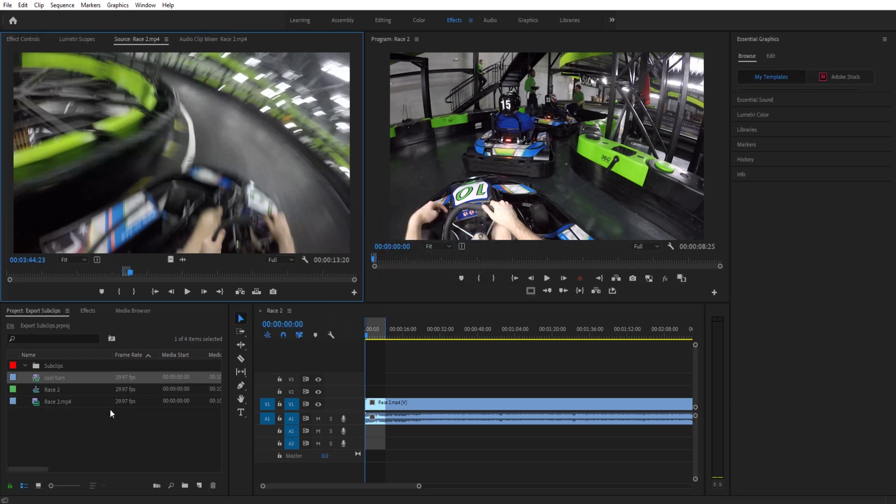
drag(58, 377, 59, 367)
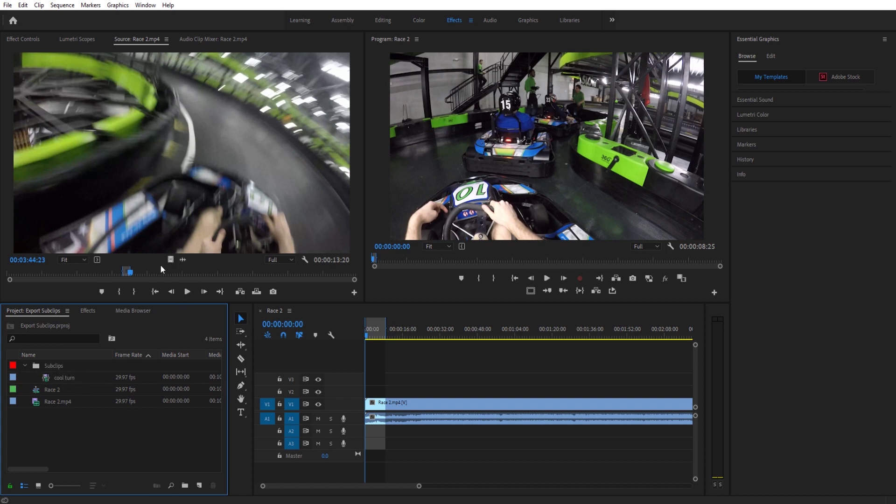
Slide the marked range slightly further along the source clip and make a subclip named "cool overtake" from it.
click(149, 271)
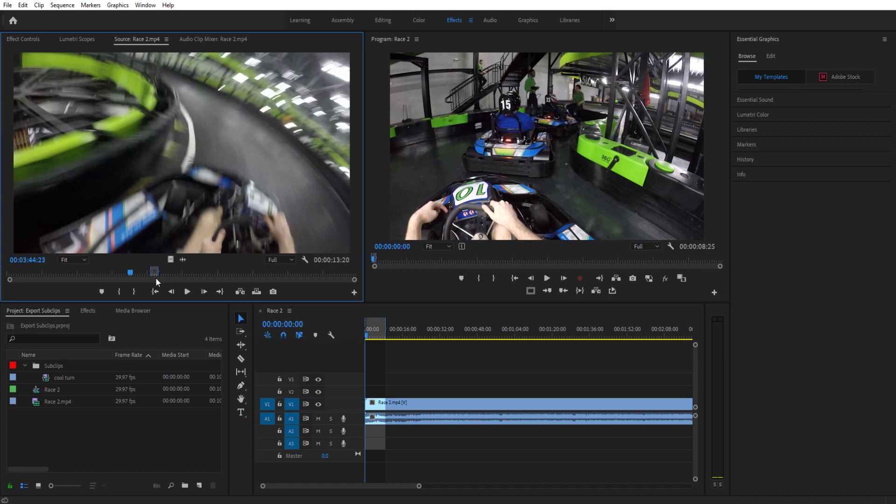
key(ctrl+u)
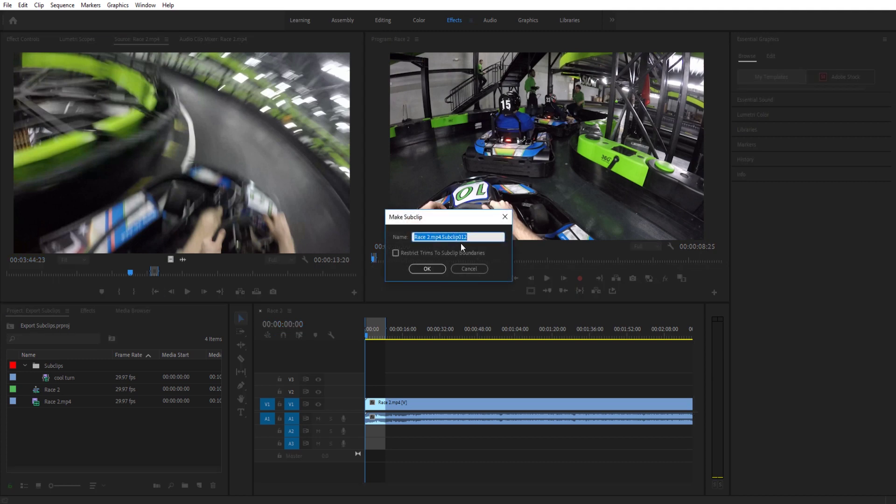
text(cool overtake)
key(Return)
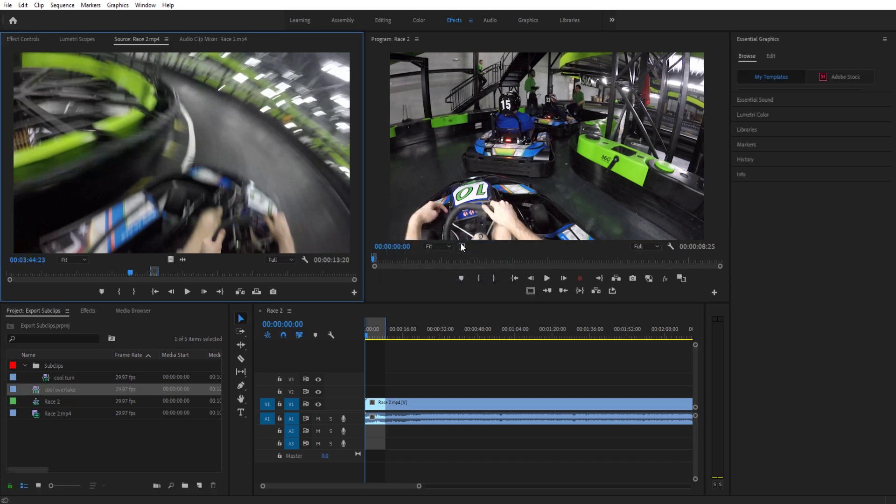
Make a subclip named "end of race" from the range slid well further along the clip, and move both loose subclips into the Subclips bin.
drag(154, 271, 255, 271)
key(ctrl+u)
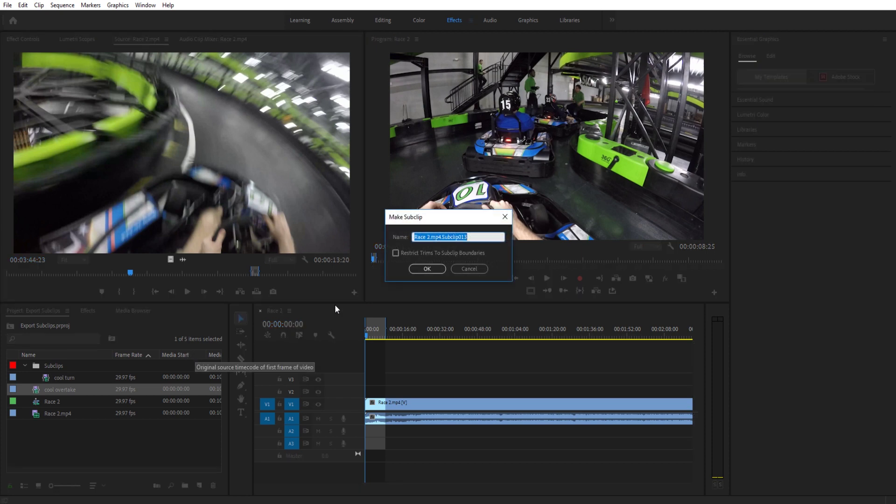
text(end of race)
click(419, 267)
drag(77, 403, 63, 377)
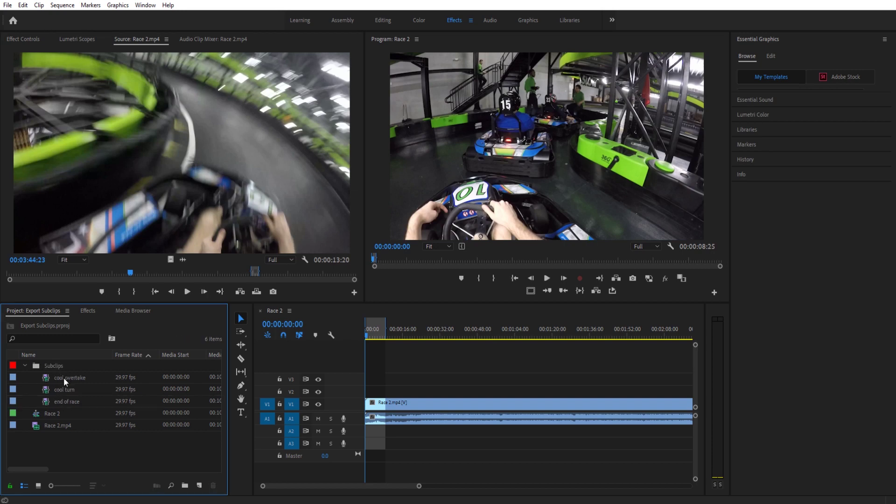
Create an empty new bin in the project and delete it again, leaving the Subclips bin expanded.
click(25, 366)
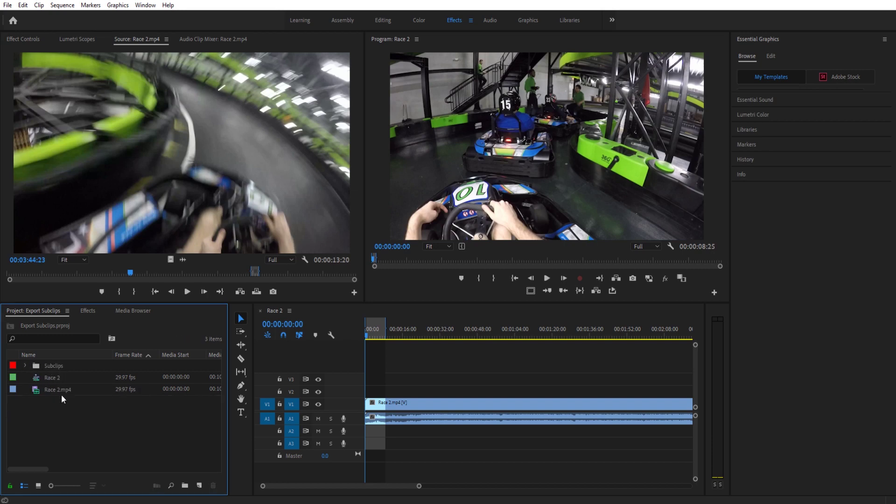
right_click(54, 410)
click(82, 322)
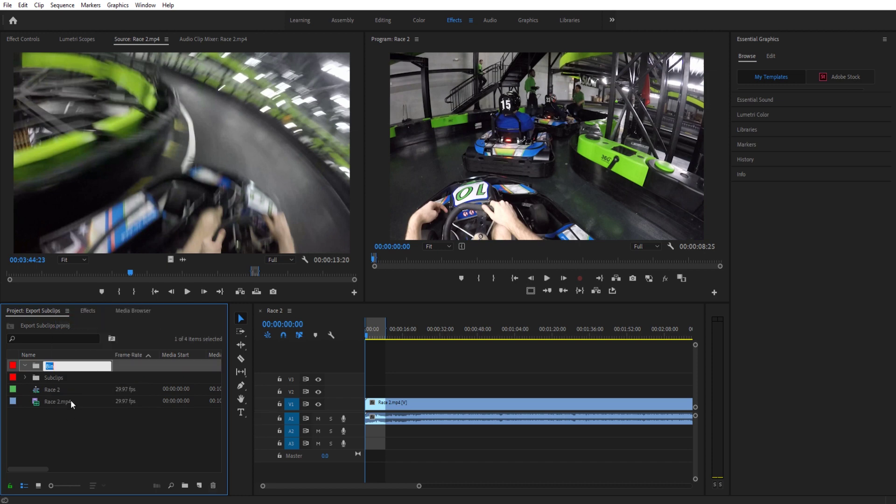
click(68, 417)
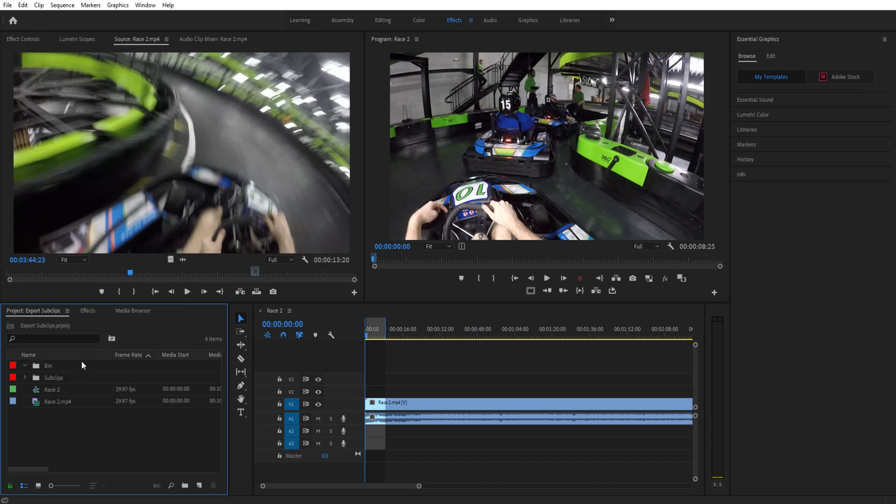
click(39, 364)
key(Delete)
click(25, 365)
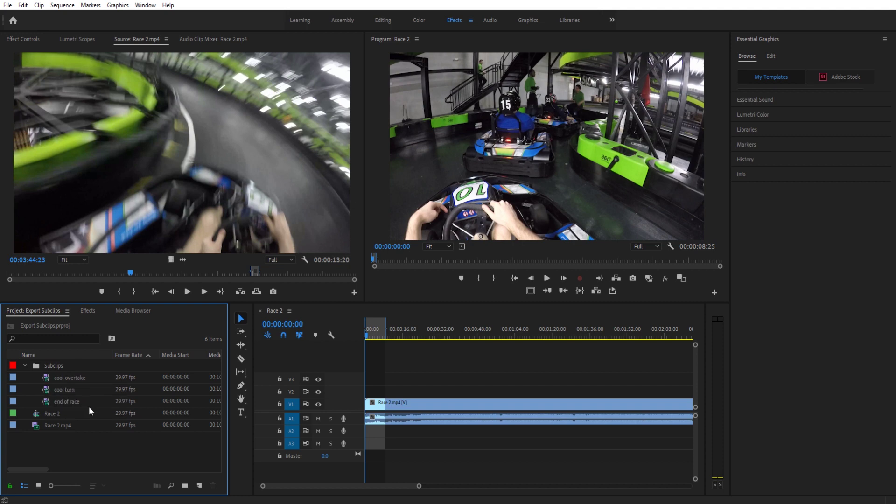
Try out contiguous and individual multi-selection of the clips in the project, and clear the selection.
click(70, 400)
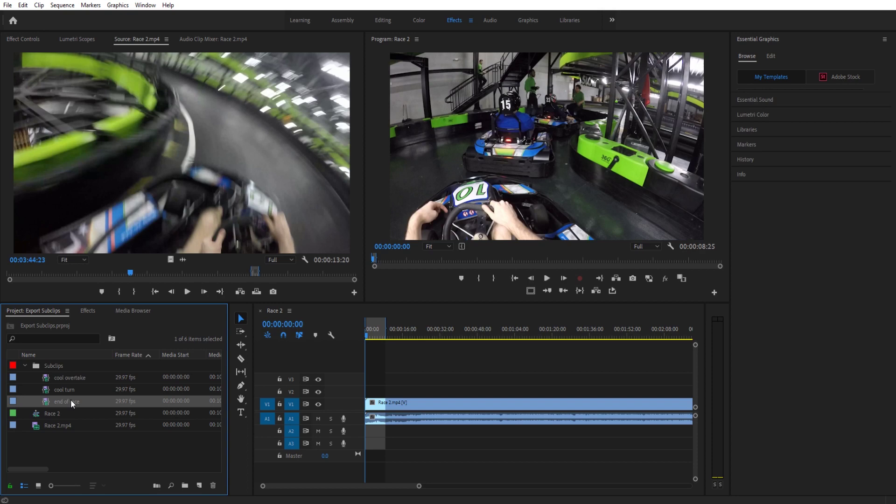
shift+click(71, 379)
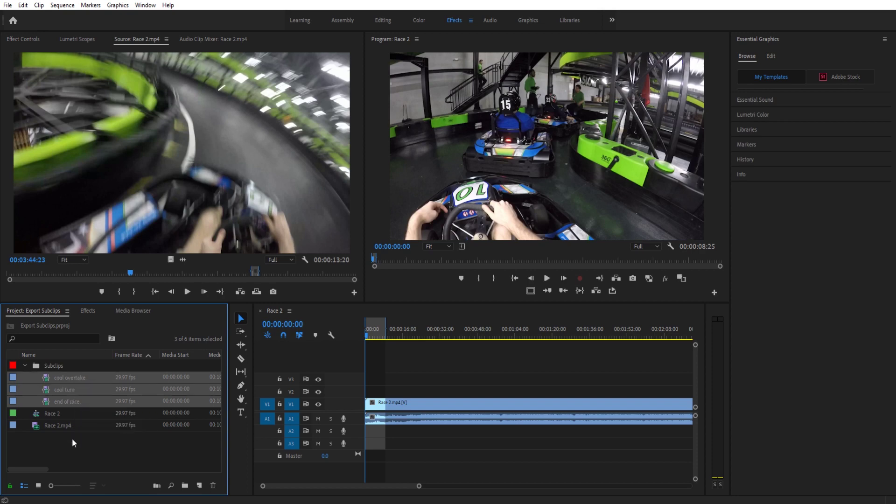
click(72, 438)
click(60, 379)
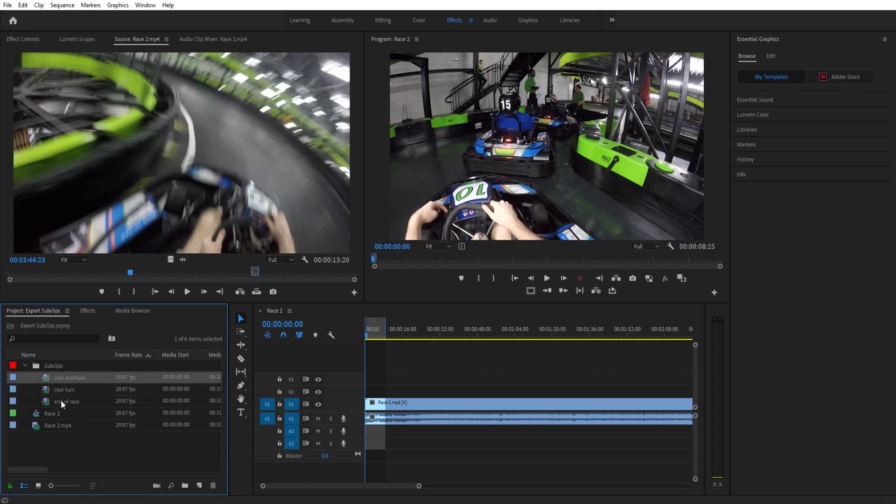
shift+click(60, 399)
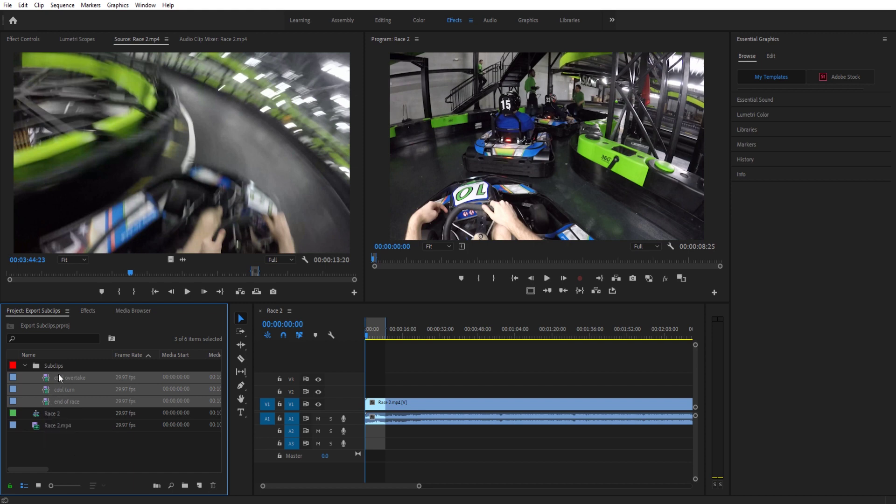
click(69, 442)
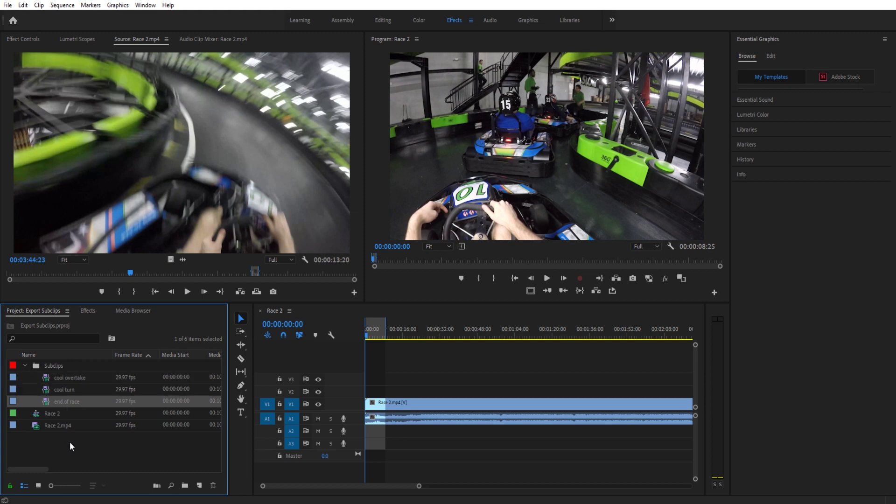
click(58, 401)
ctrl+click(60, 377)
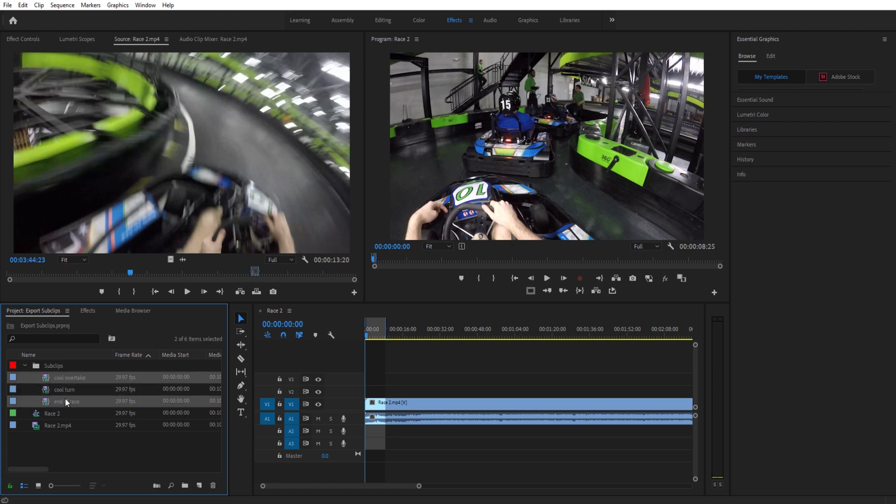
click(65, 402)
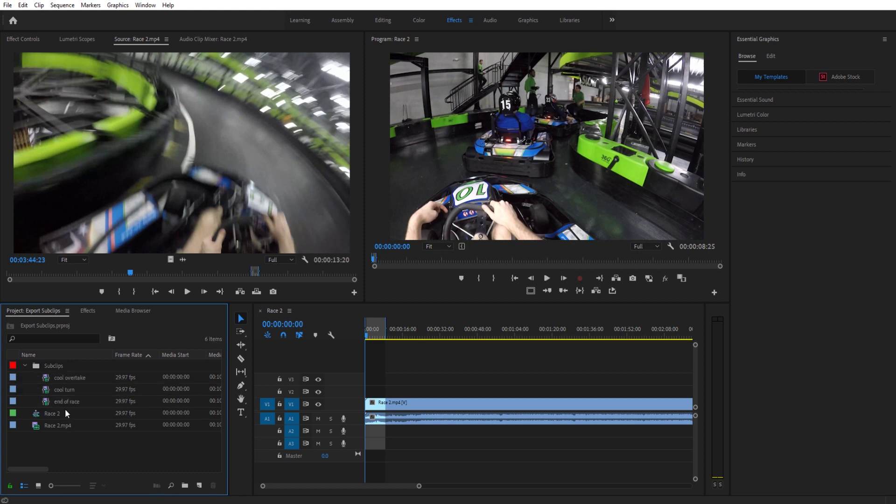
ctrl+click(65, 377)
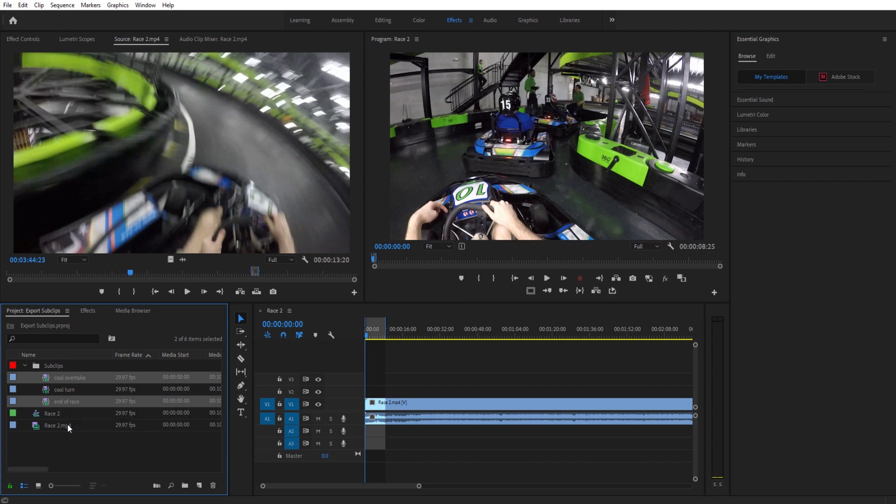
ctrl+click(67, 423)
ctrl+click(64, 386)
click(79, 432)
Select the subclips cool overtake, cool turn and end of race, and open the media export settings for all three.
click(71, 405)
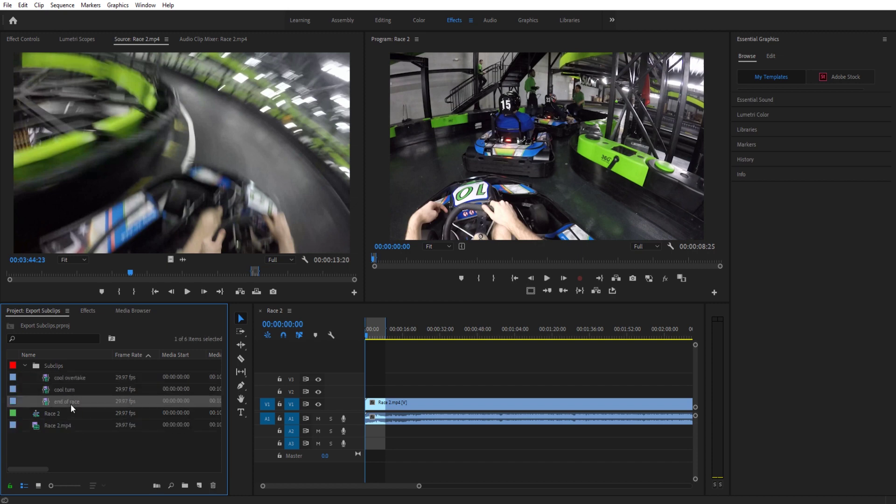
shift+click(66, 379)
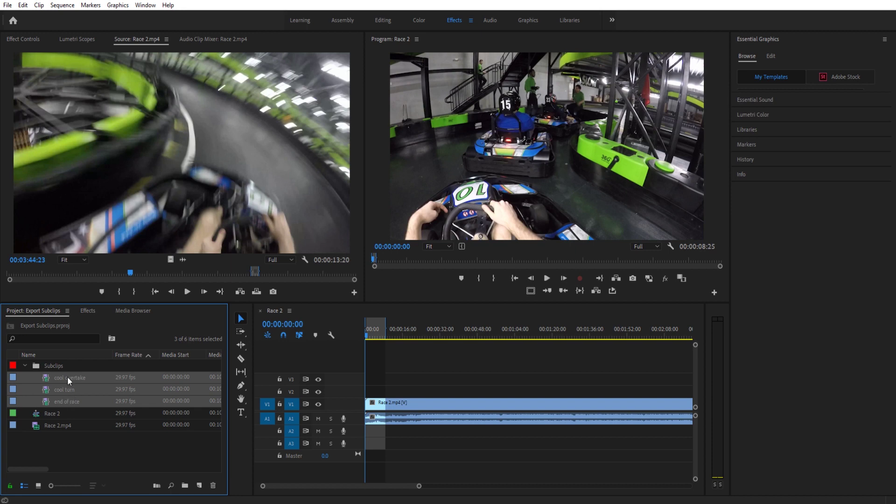
right_click(67, 377)
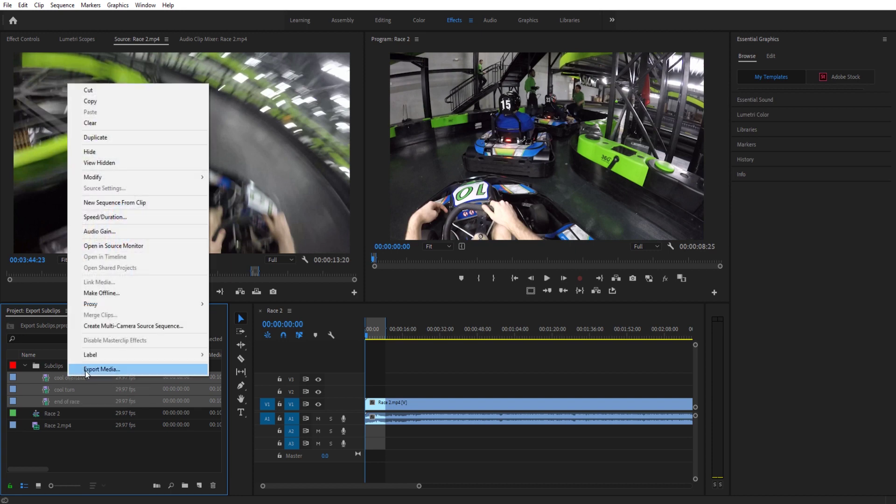
click(86, 371)
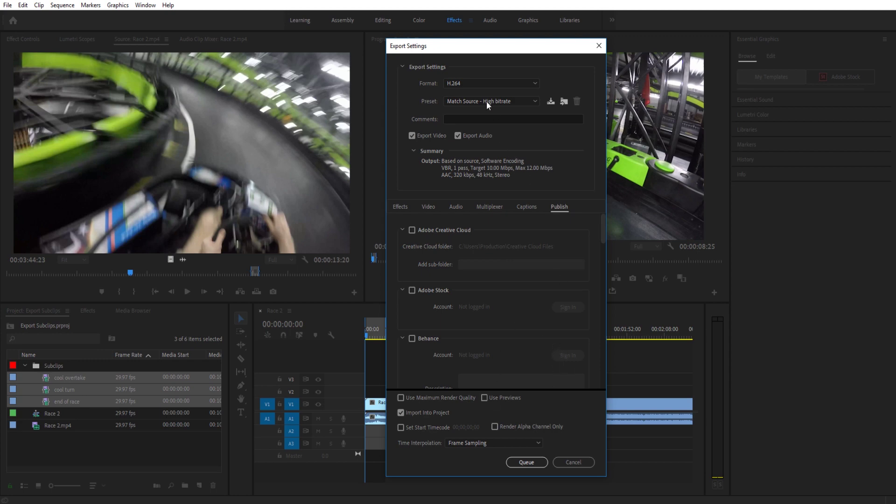
Queue the three subclips in Adobe Media Encoder and set the output folder for all of them to Desktop\Test.
click(524, 463)
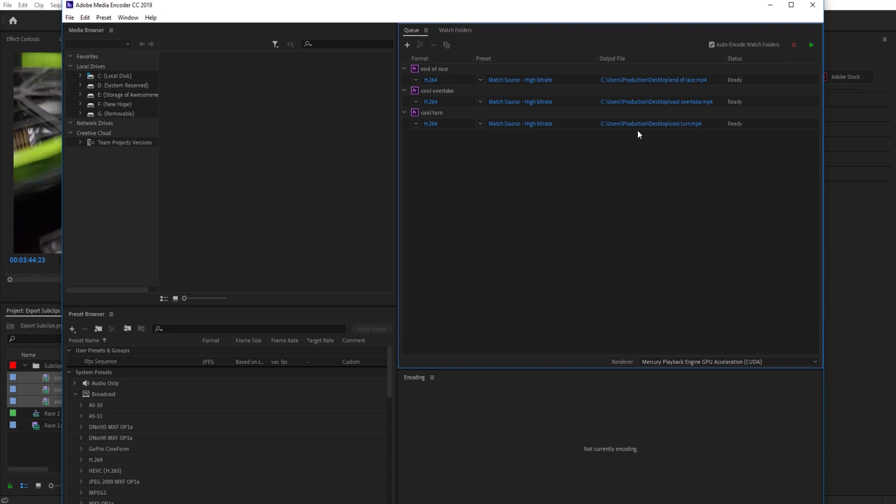
click(431, 116)
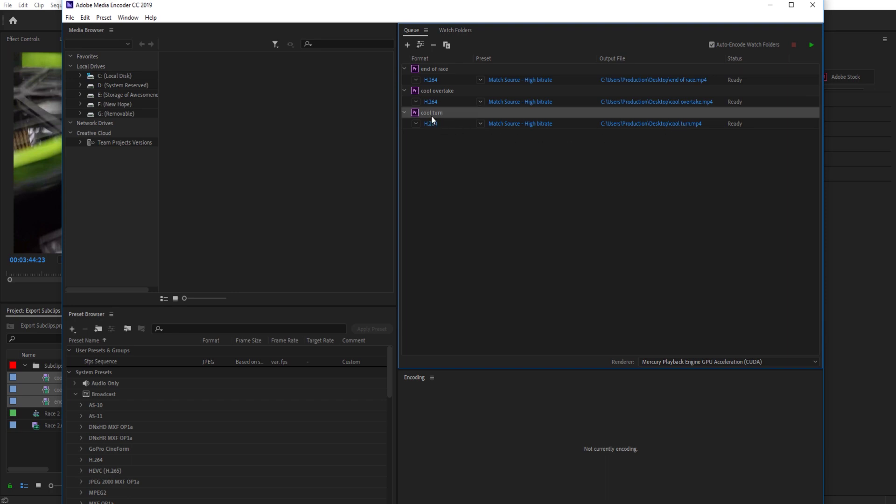
shift+click(443, 69)
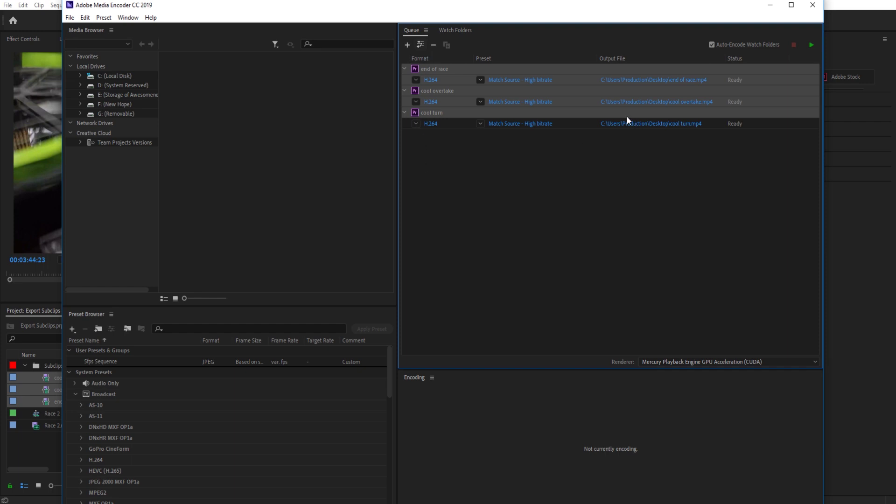
drag(447, 124, 444, 71)
click(658, 124)
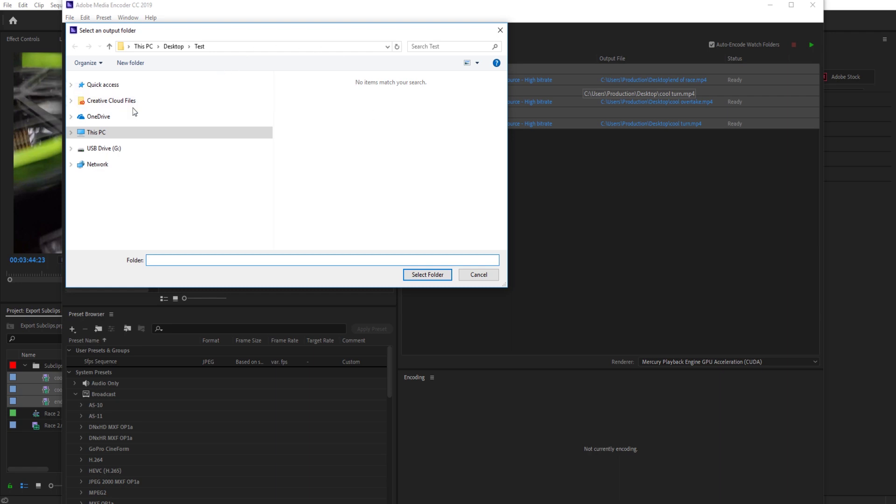
key(Return)
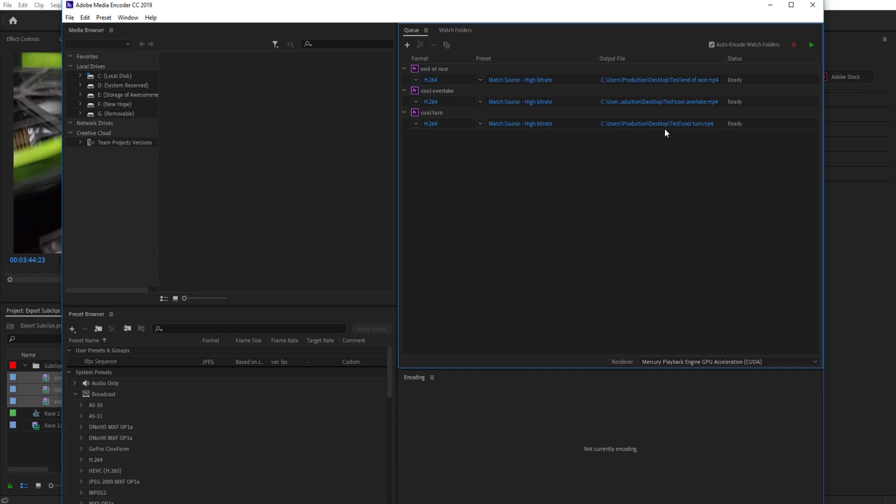
Encode the whole queue and open the output location of the end of race export.
click(811, 44)
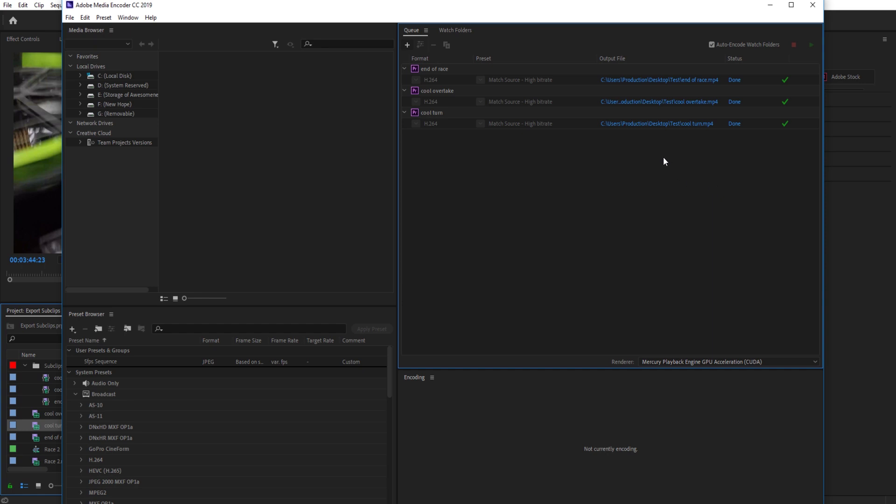
click(628, 80)
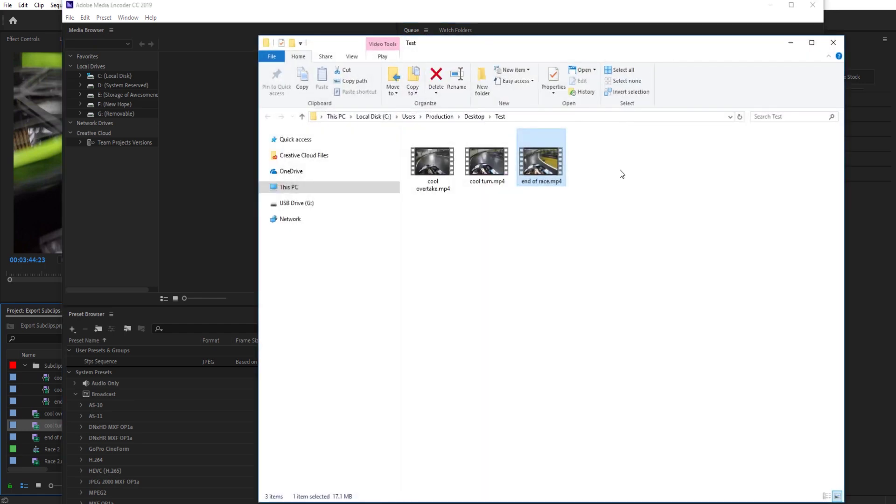
Examine the exported video files one by one in the Test folder and open cool turn.mp4 for playback.
click(421, 175)
click(508, 178)
click(548, 177)
drag(571, 54, 496, 69)
double_click(472, 178)
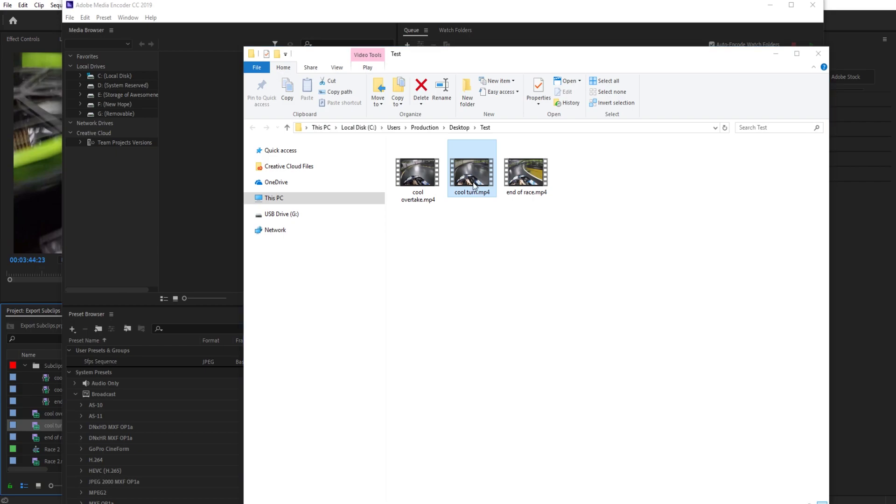